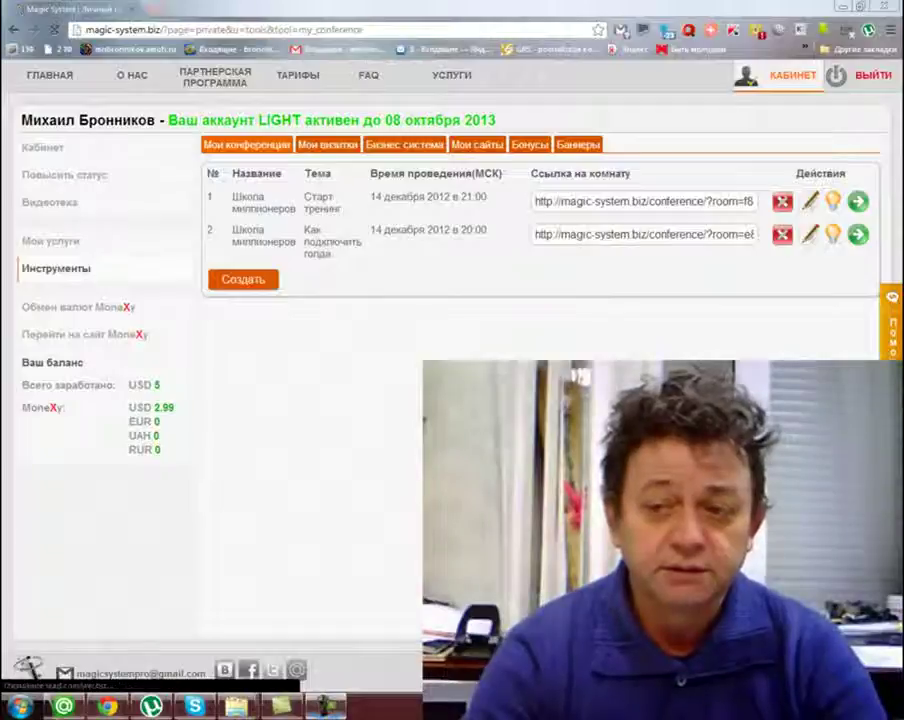
Step: Start a new conference room named GRScompany and enter Конференция as its topic
{"action": "key", "text": "F5"}
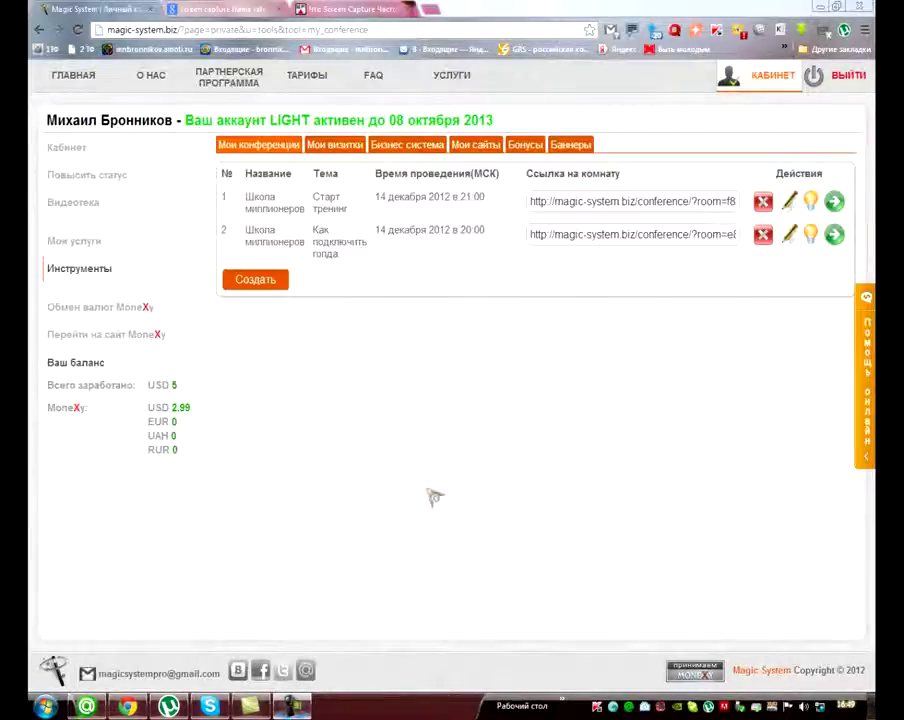
{"action": "left_click", "coordinate": [256, 280]}
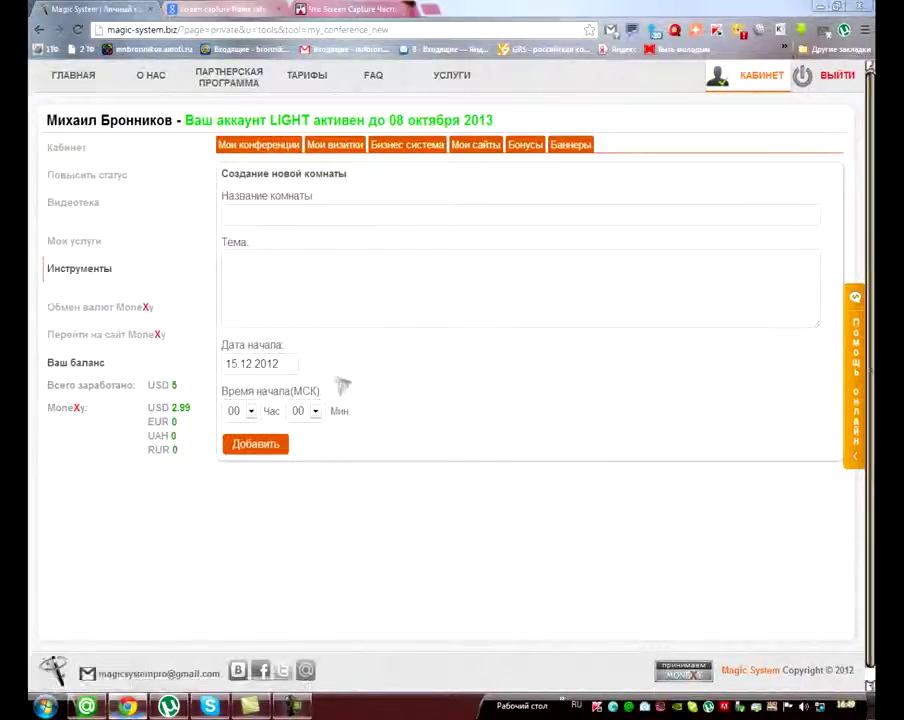
{"action": "left_click", "coordinate": [243, 215]}
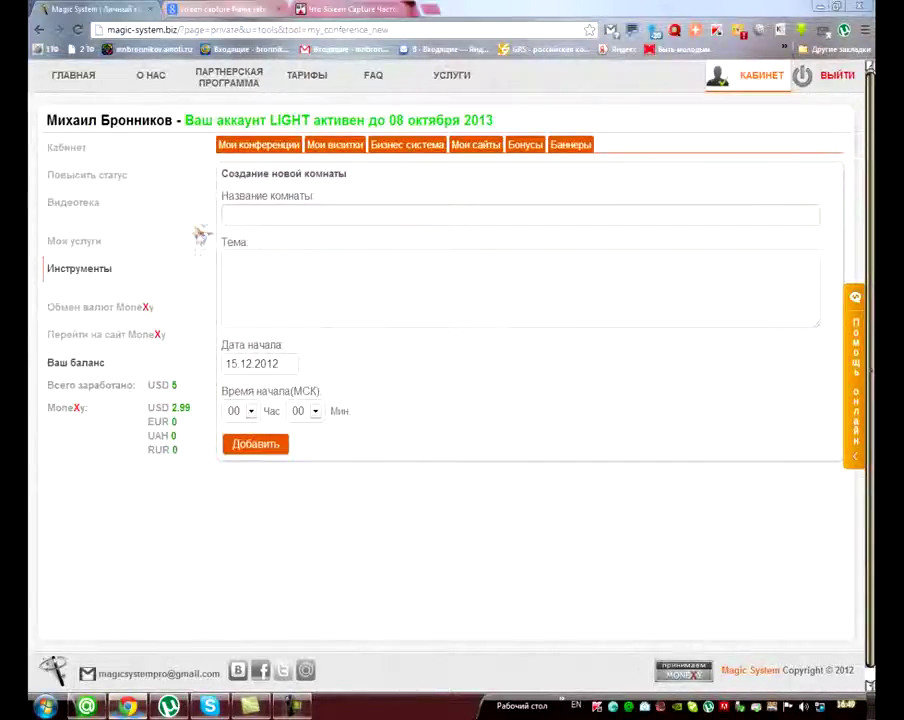
{"action": "key", "text": "alt+shift"}
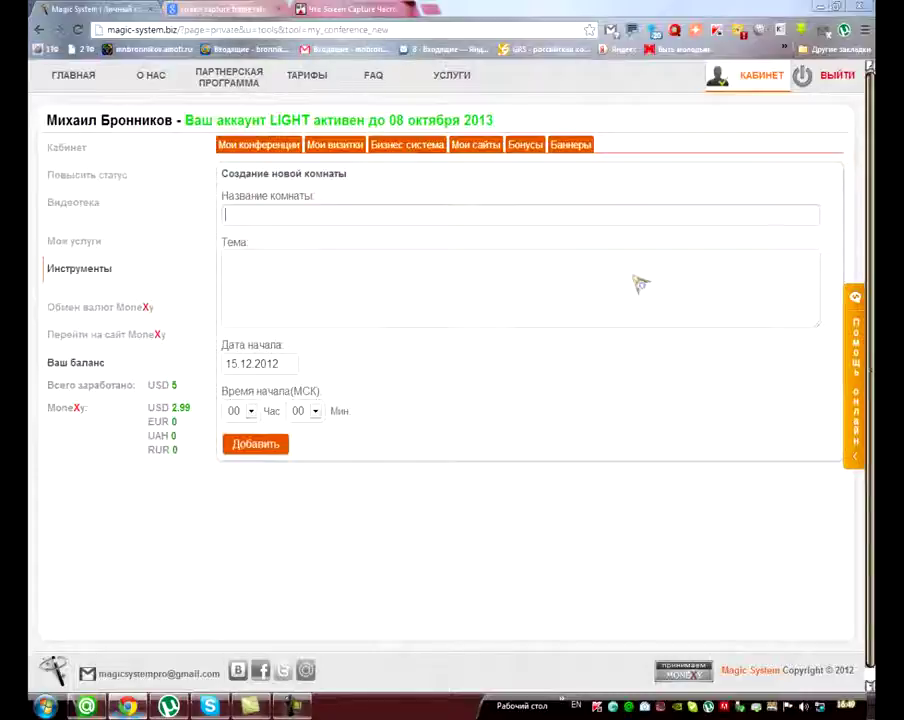
{"action": "type", "text": "G"}
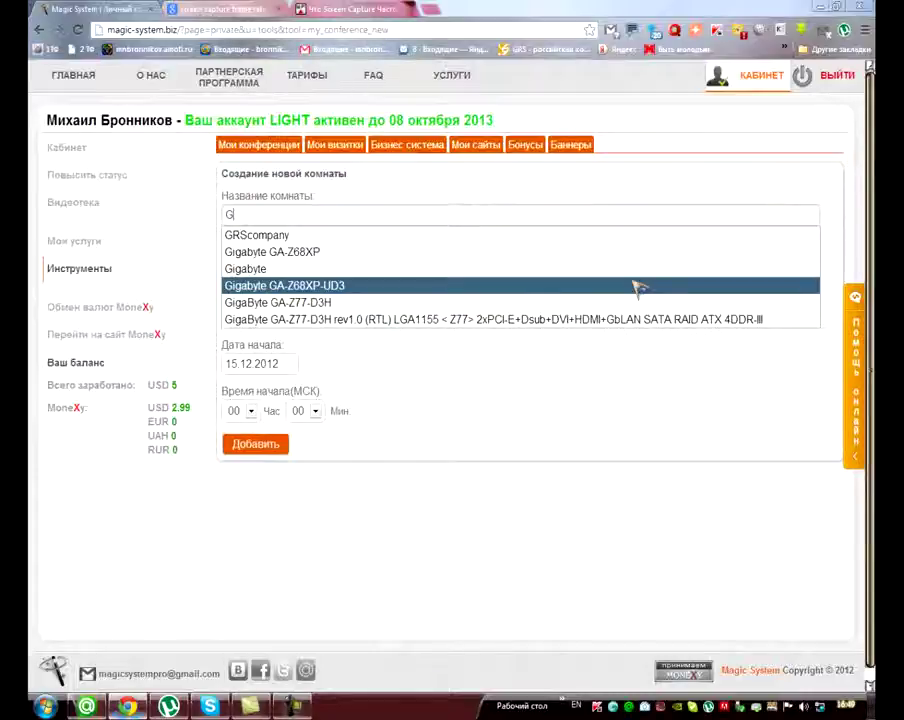
{"action": "left_click", "coordinate": [258, 235]}
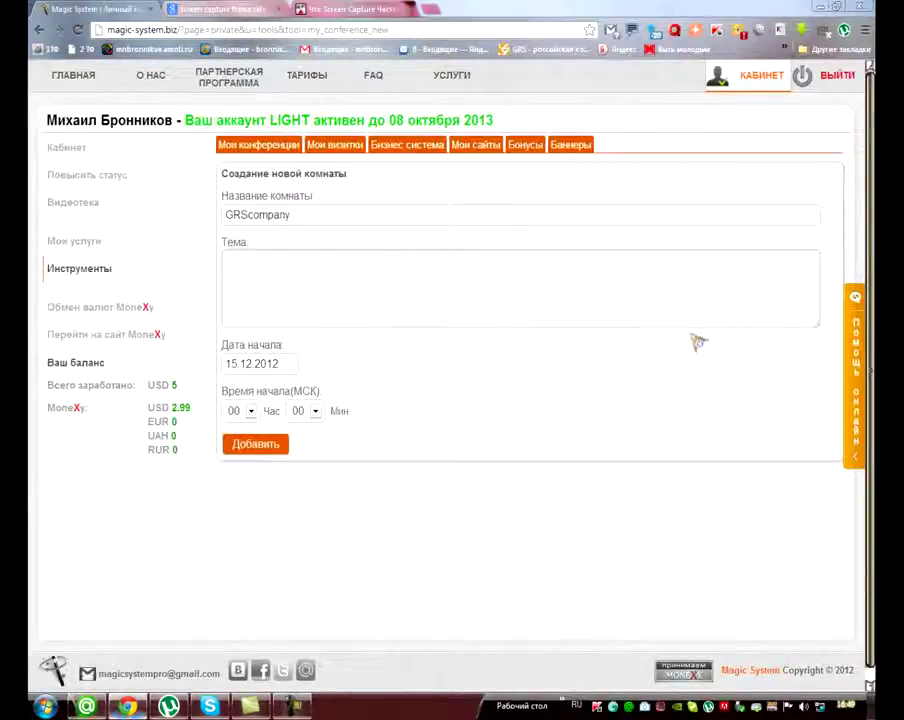
{"action": "type", "text": "Конфере"}
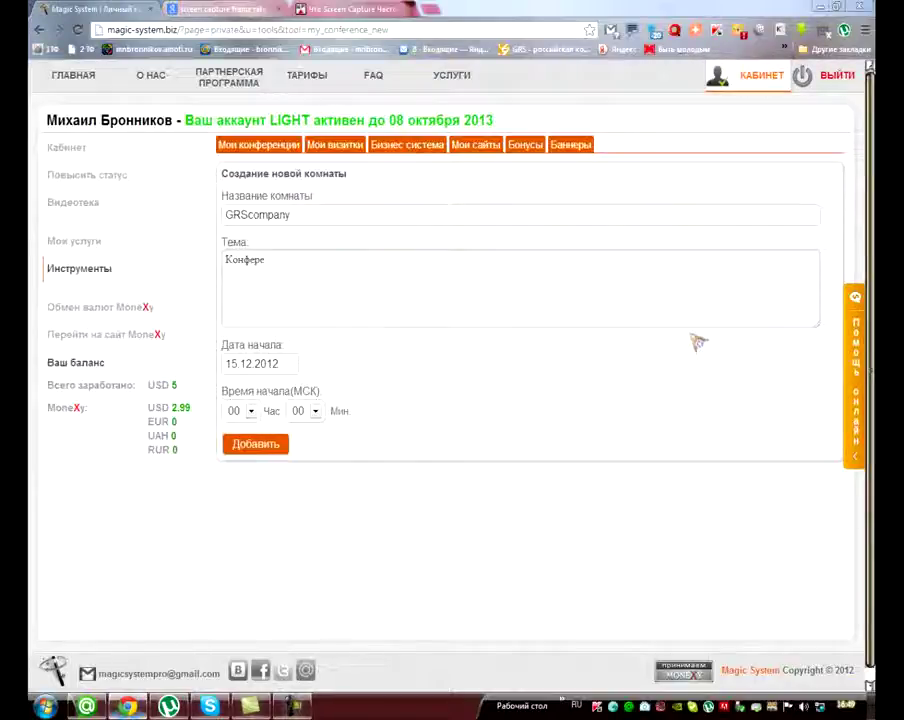
{"action": "type", "text": "нция"}
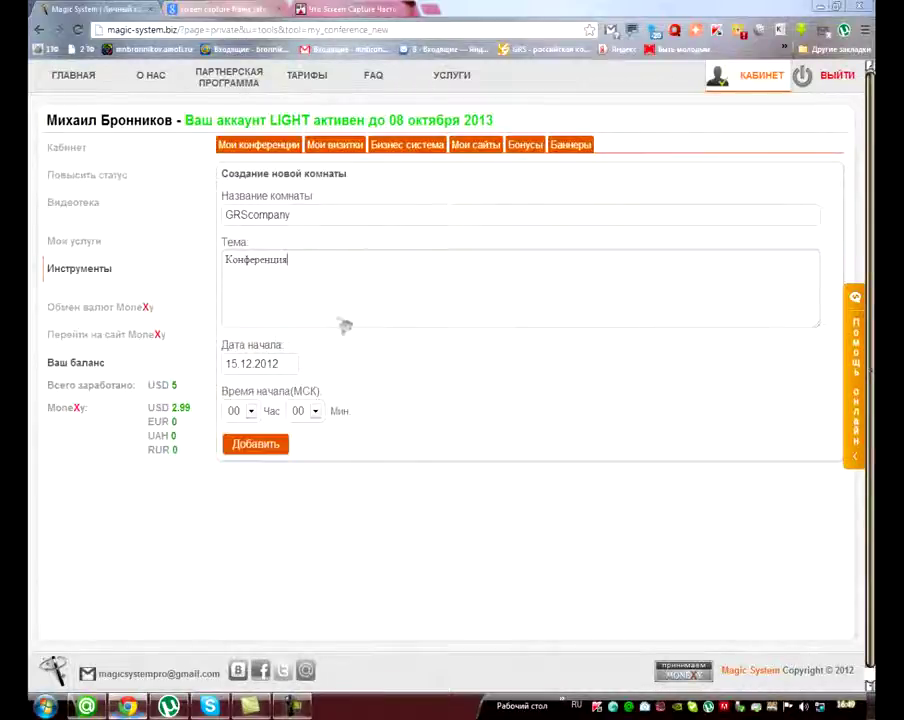
Step: Set the room's start date to 16.12.2012 and the start hour to 10, and add the room
{"action": "left_click", "coordinate": [243, 366]}
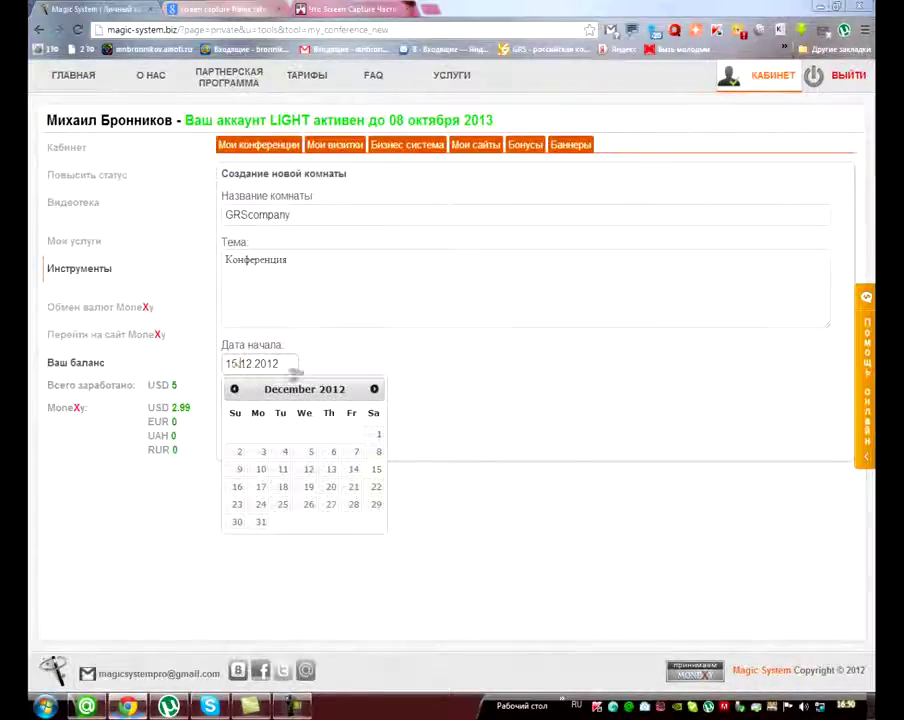
{"action": "left_click", "coordinate": [236, 487]}
{"action": "left_click", "coordinate": [250, 411]}
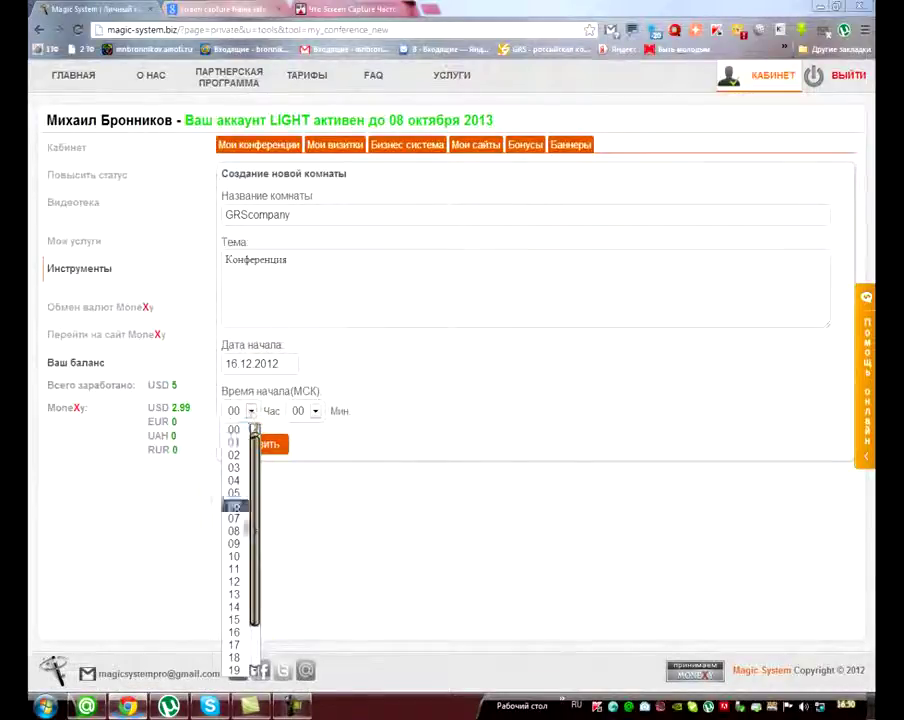
{"action": "left_click", "coordinate": [237, 556]}
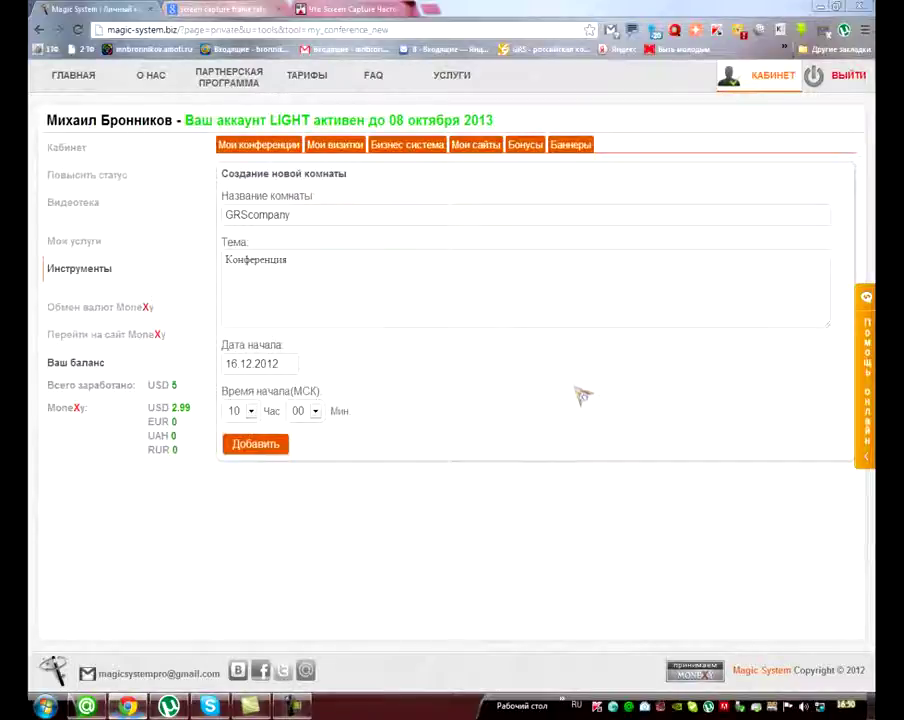
{"action": "left_click", "coordinate": [260, 450]}
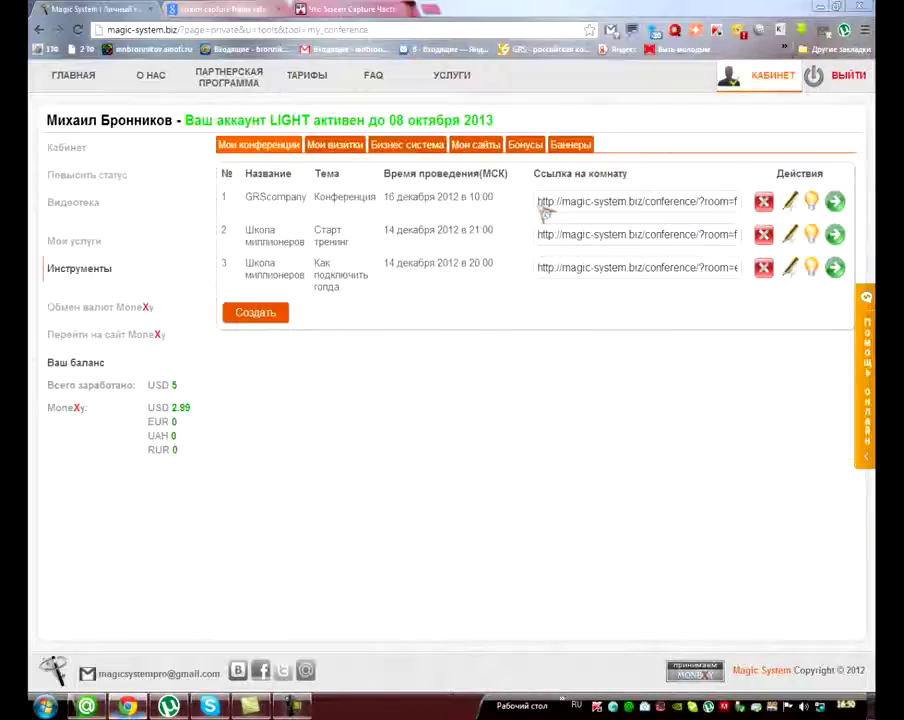
Step: Copy the room link of the GRScompany conference
{"action": "left_click_drag", "start_coordinate": [547, 203], "coordinate": [748, 204]}
{"action": "key", "text": "ctrl+c"}
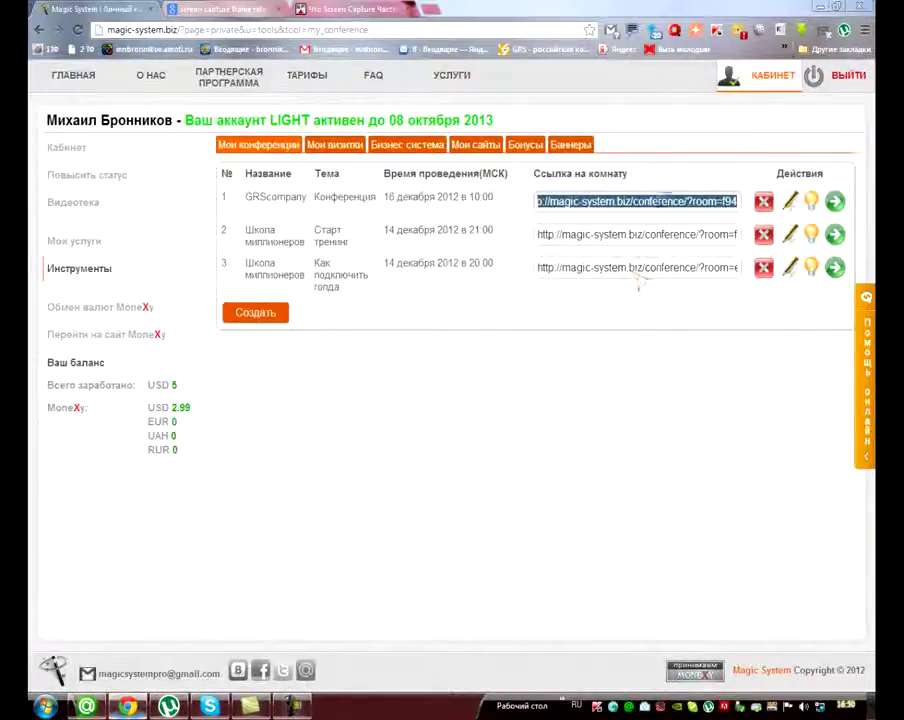
{"action": "right_click", "coordinate": [666, 202]}
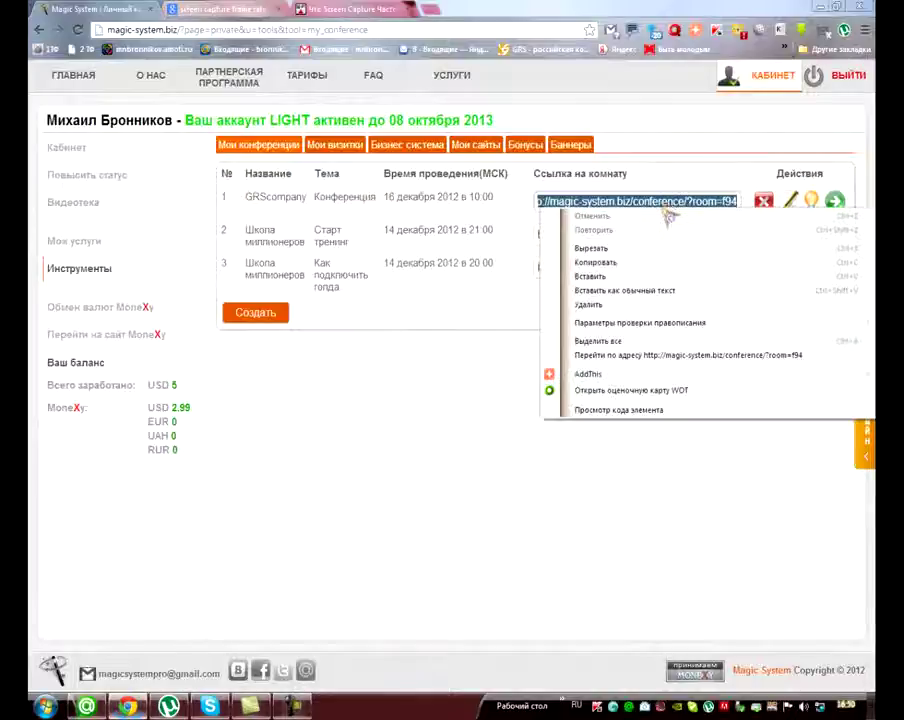
{"action": "left_click", "coordinate": [616, 262]}
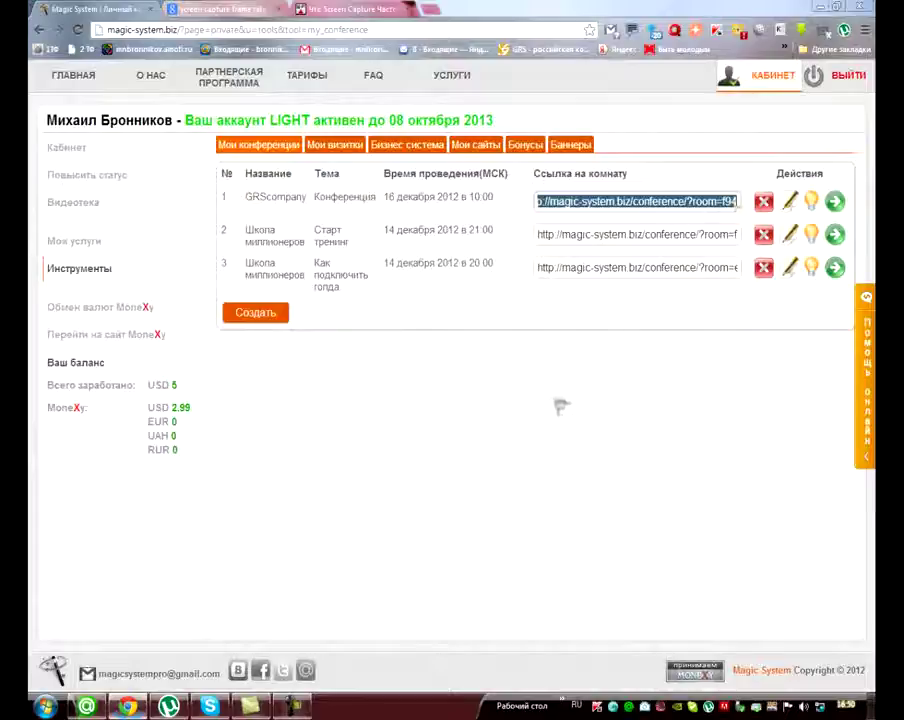
Step: Switch to Skype, paste the room link into an unsent message to a contact, and close the Skype window
{"action": "left_click", "coordinate": [209, 706]}
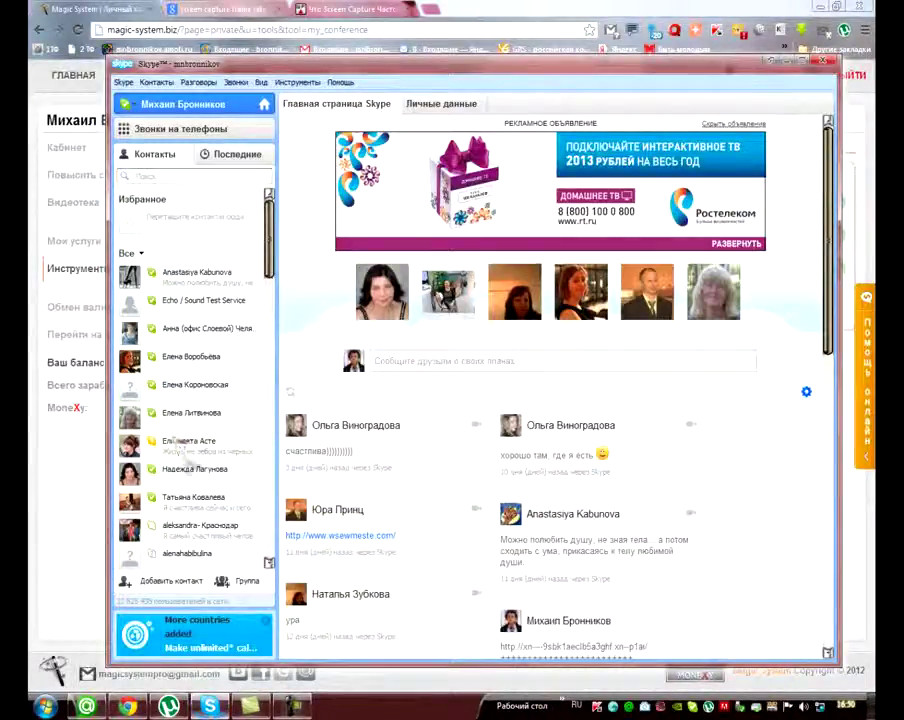
{"action": "left_click", "coordinate": [195, 413]}
{"action": "right_click", "coordinate": [409, 630]}
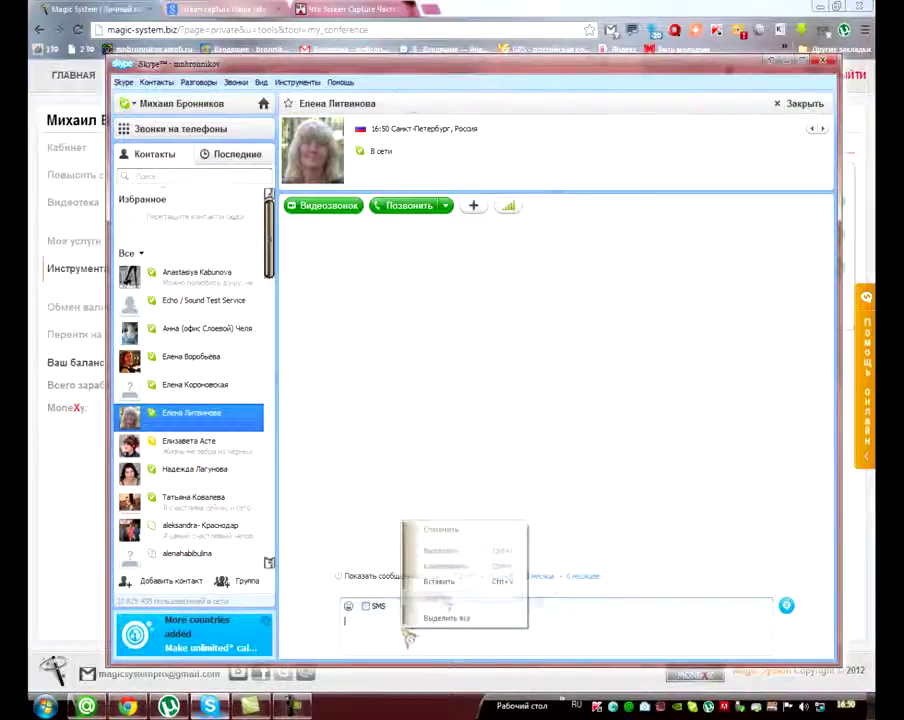
{"action": "left_click", "coordinate": [446, 580]}
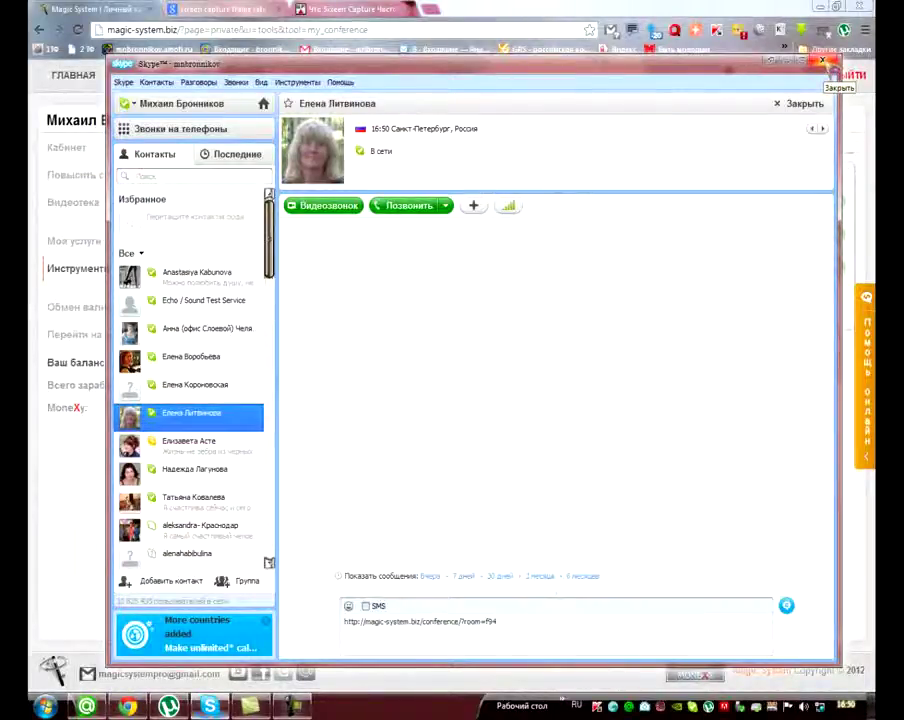
{"action": "left_click", "coordinate": [822, 62]}
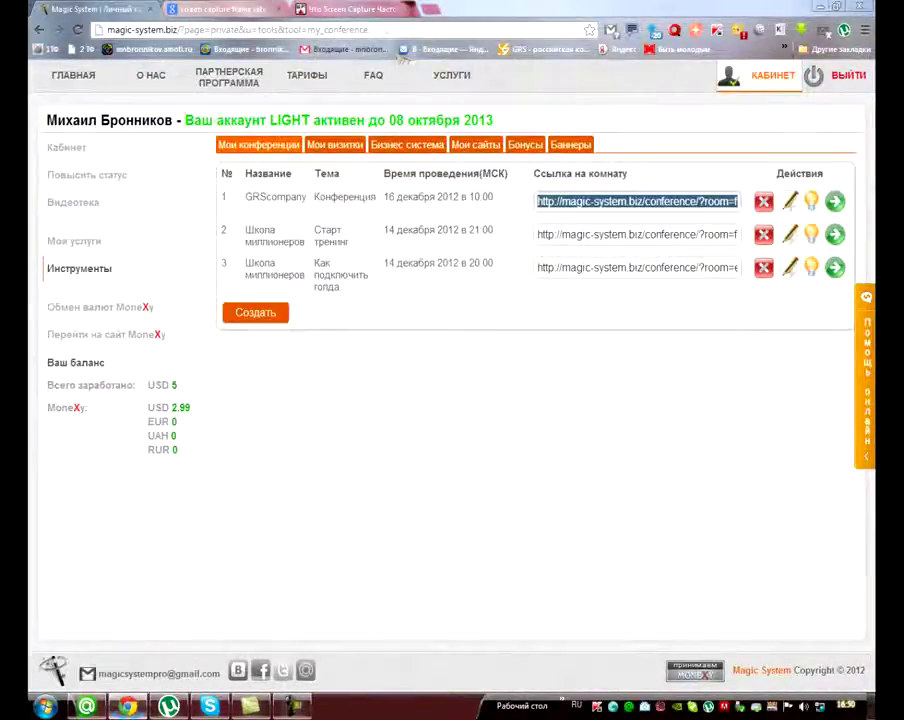
Step: Open the GRScompany conference room in the browser from its copied link
{"action": "left_click_drag", "start_coordinate": [368, 29], "coordinate": [105, 30]}
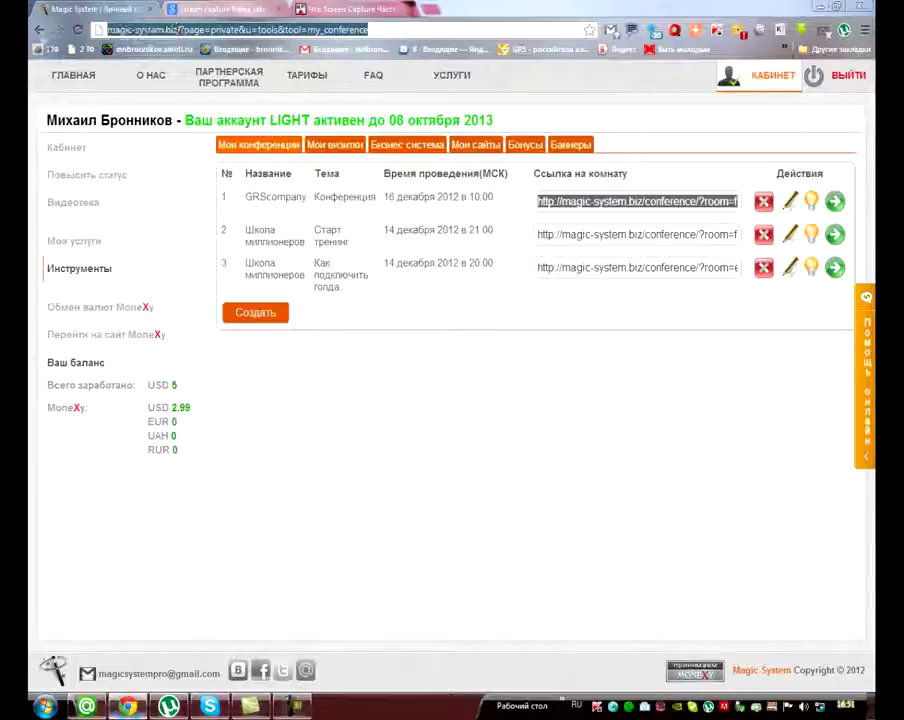
{"action": "left_click", "coordinate": [471, 519]}
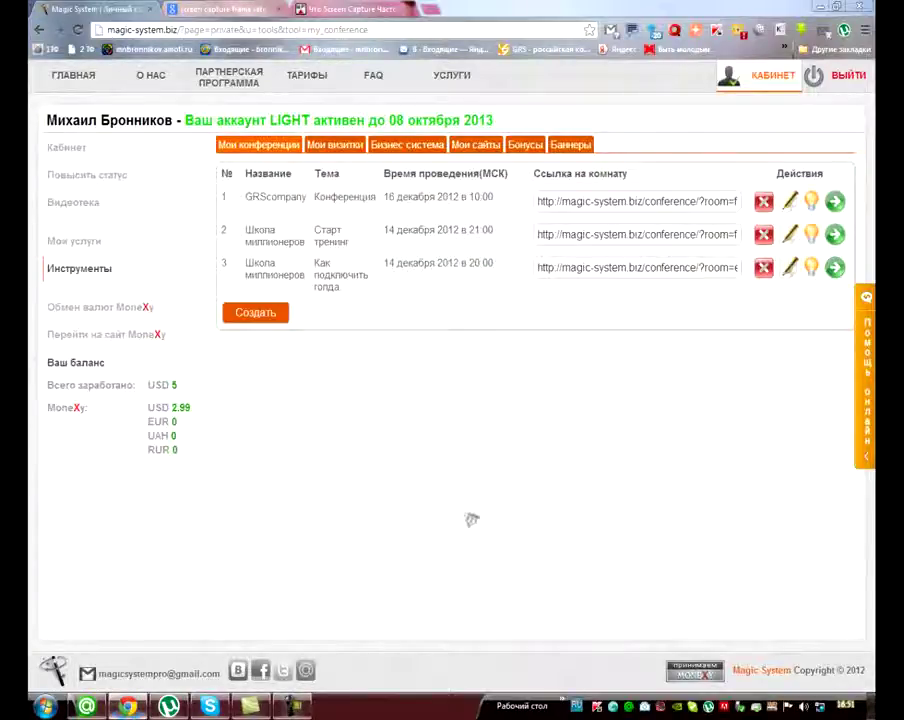
{"action": "left_click", "coordinate": [255, 29]}
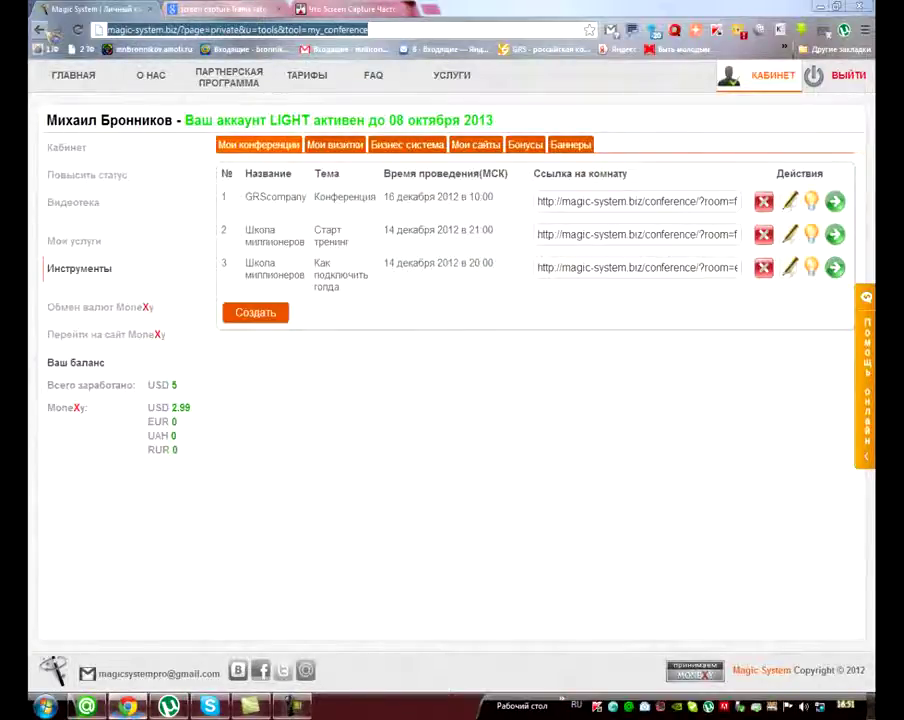
{"action": "right_click", "coordinate": [301, 29]}
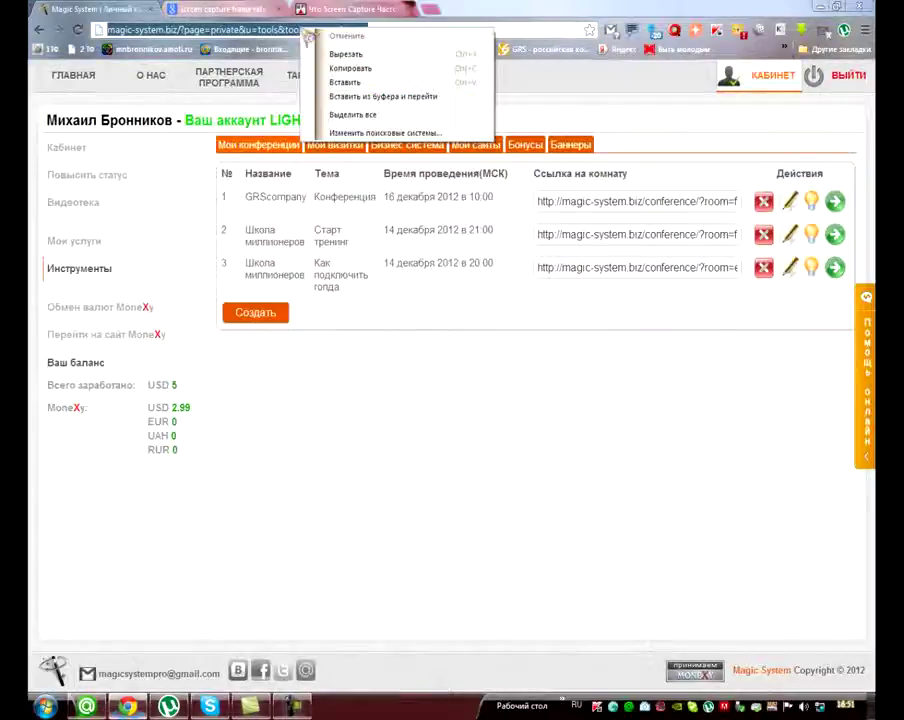
{"action": "left_click", "coordinate": [345, 82]}
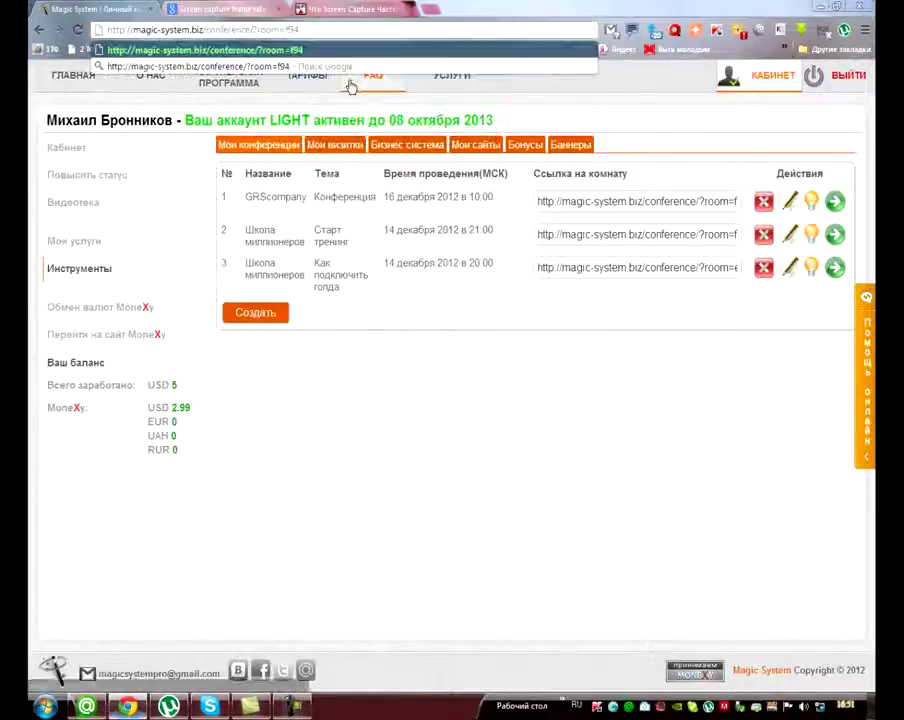
{"action": "key", "text": "Return"}
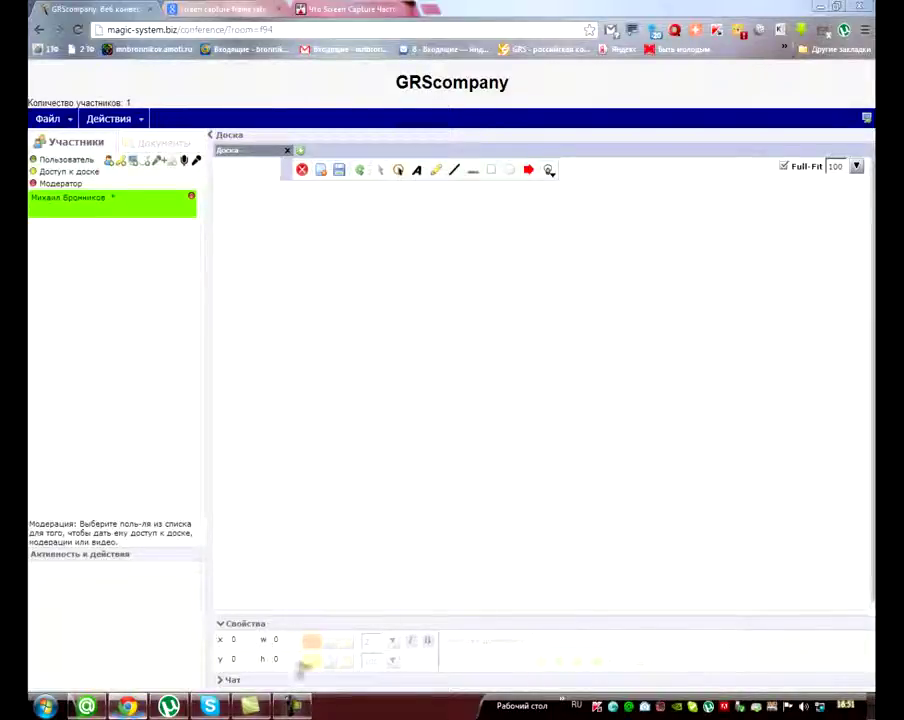
Step: Expand the room's chat and send the message "Привет друзья!!" with a winking ;) emoticon
{"action": "left_click", "coordinate": [226, 679]}
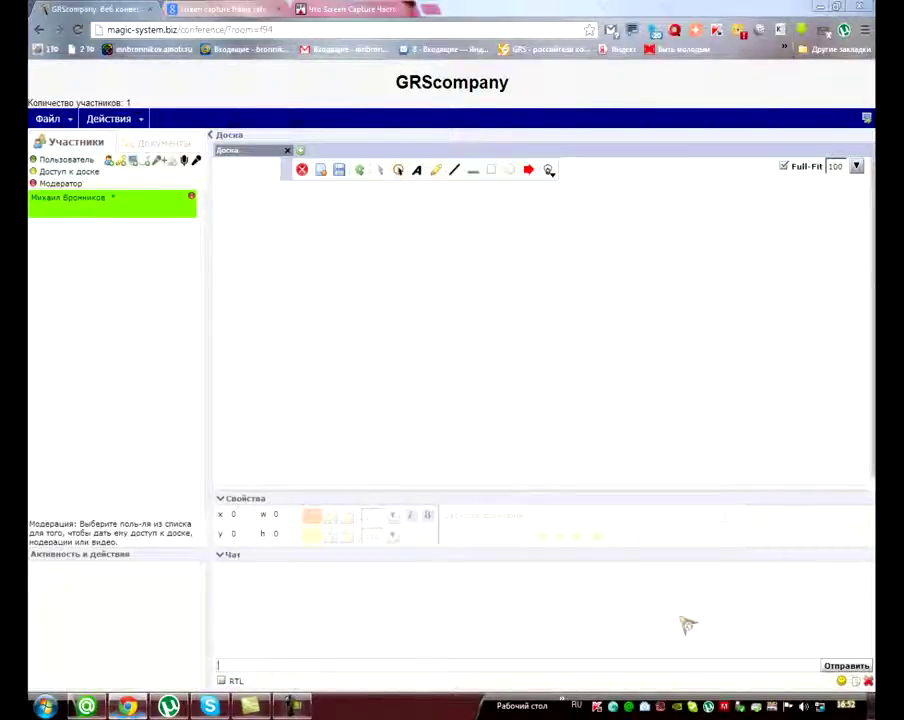
{"action": "type", "text": "Привет друзья!!"}
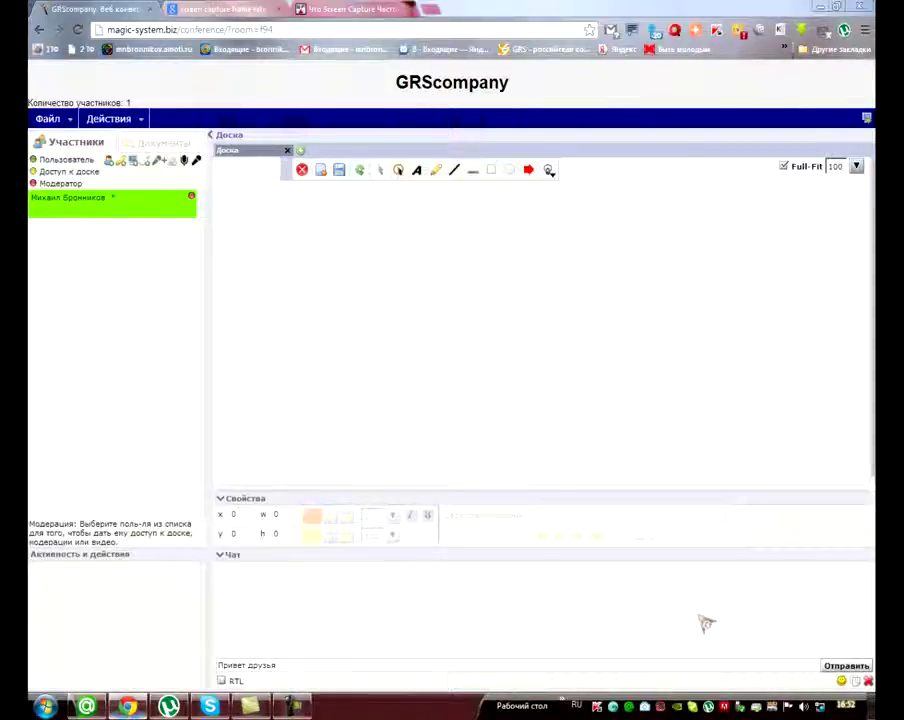
{"action": "left_click", "coordinate": [841, 681]}
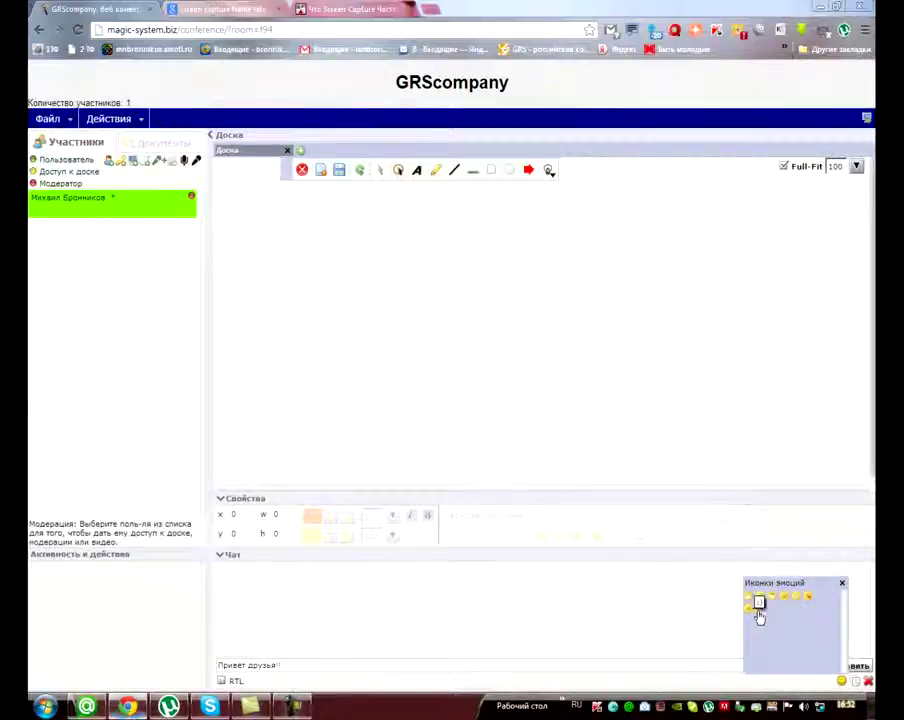
{"action": "left_click", "coordinate": [758, 601]}
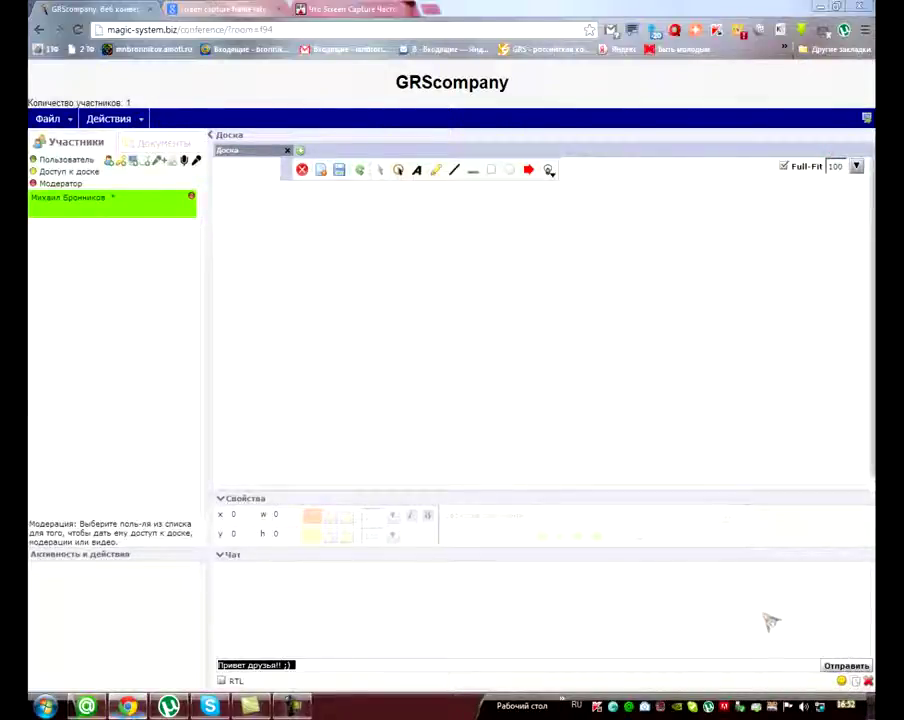
{"action": "left_click", "coordinate": [832, 665]}
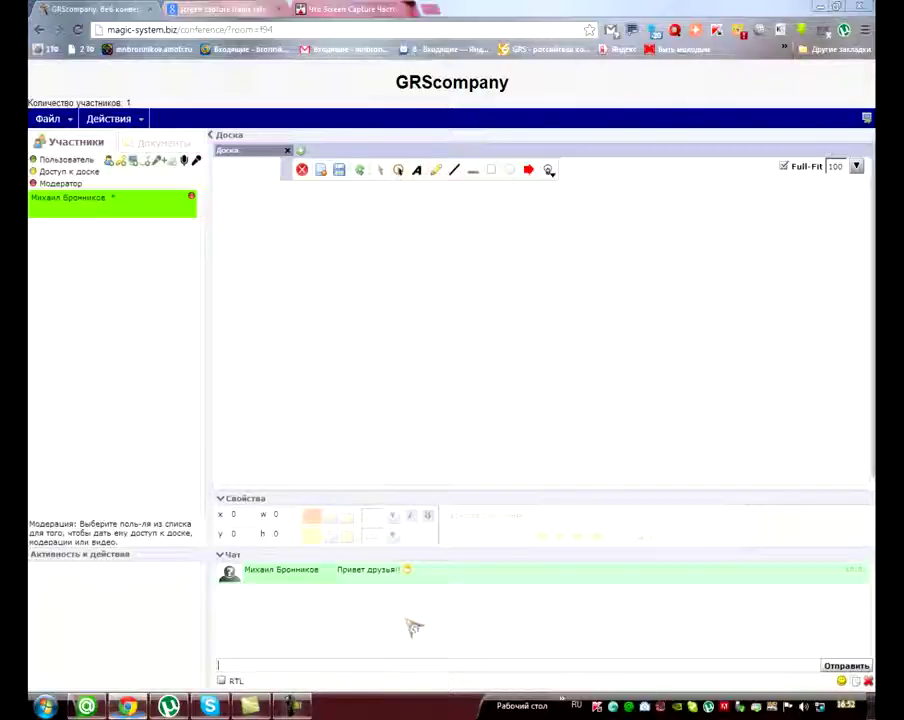